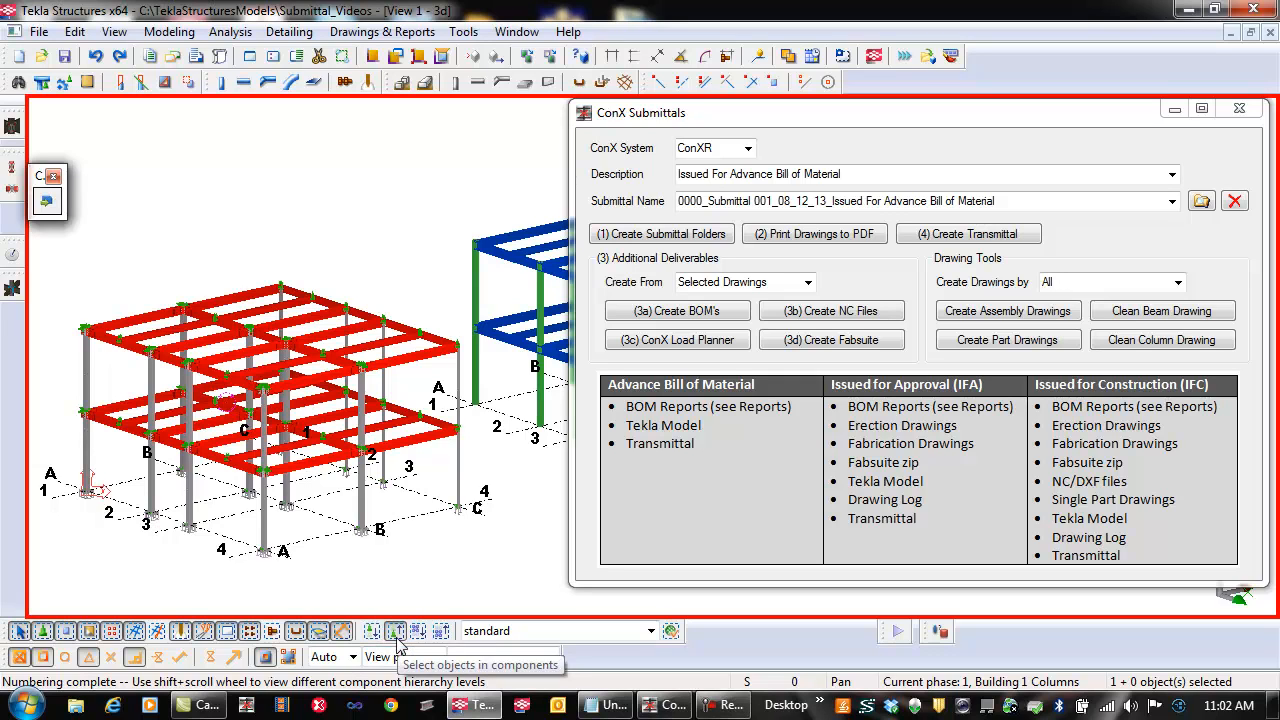
Turn on all selection switches and select the whole red-beamed building frame in the 3D view.
click(43, 636)
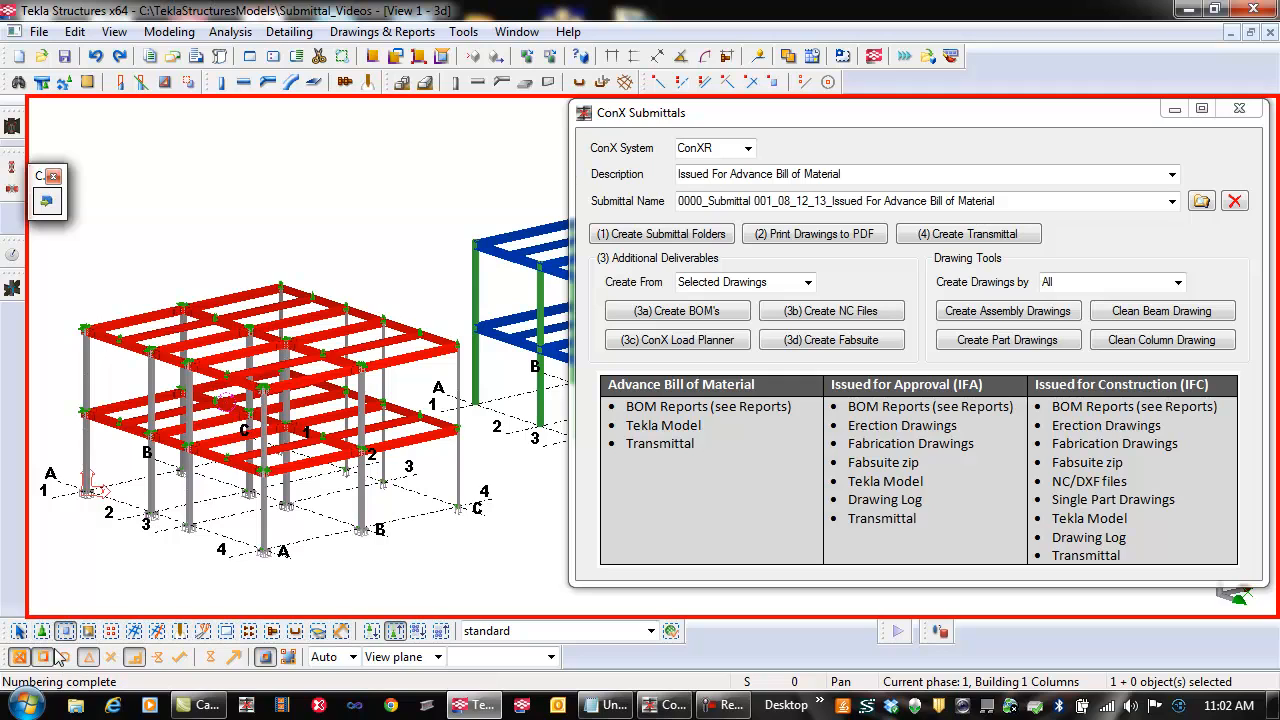
click(20, 631)
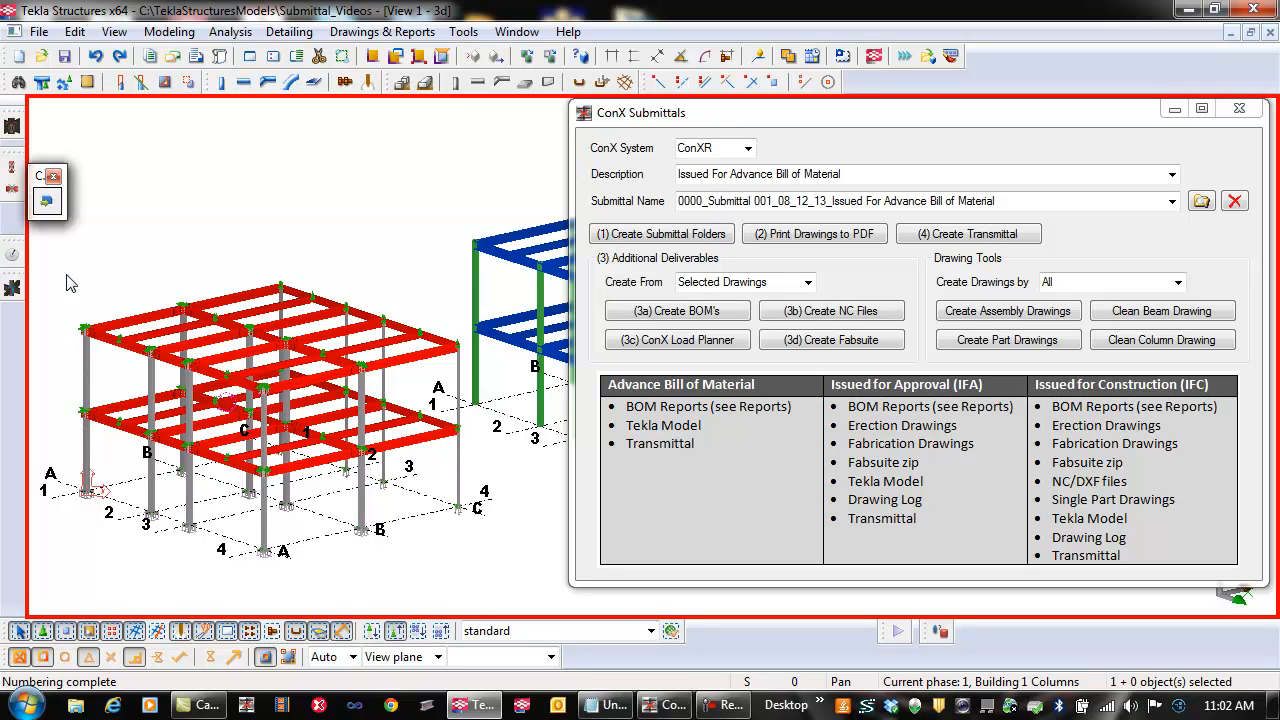
drag(63, 260, 467, 585)
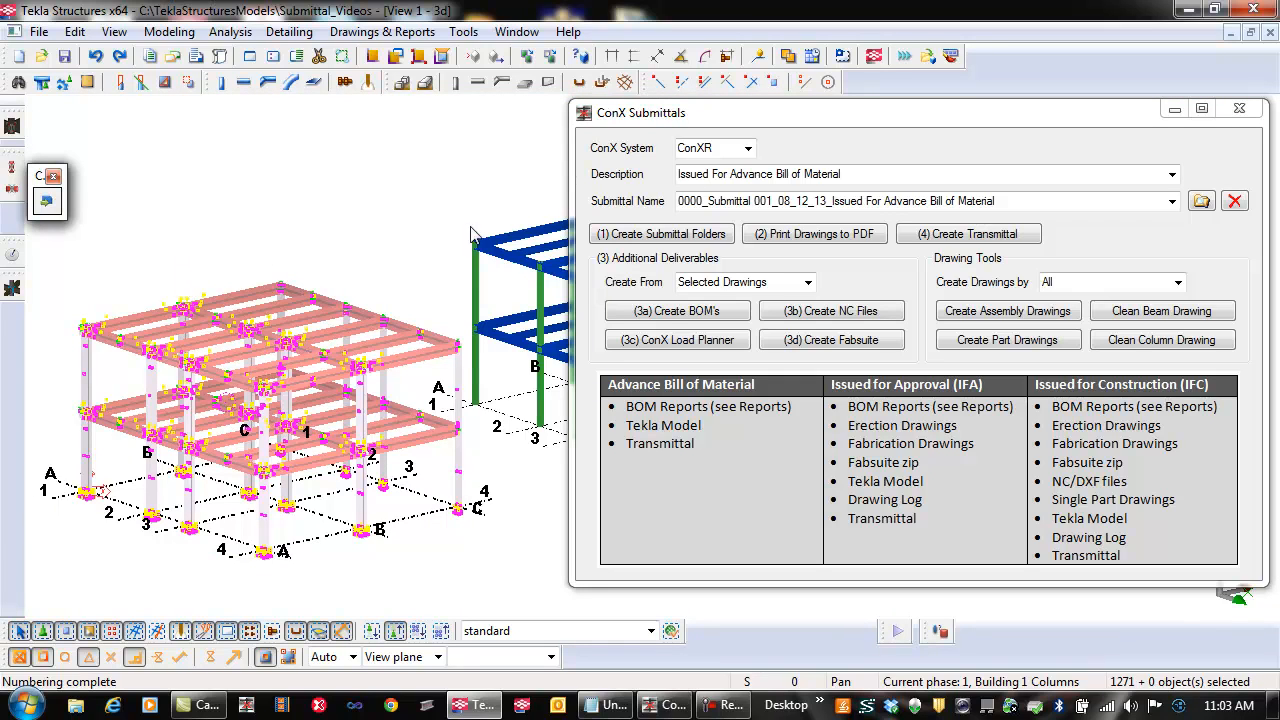
Create the BOM reports from Selected Parts, running numbering first.
click(808, 284)
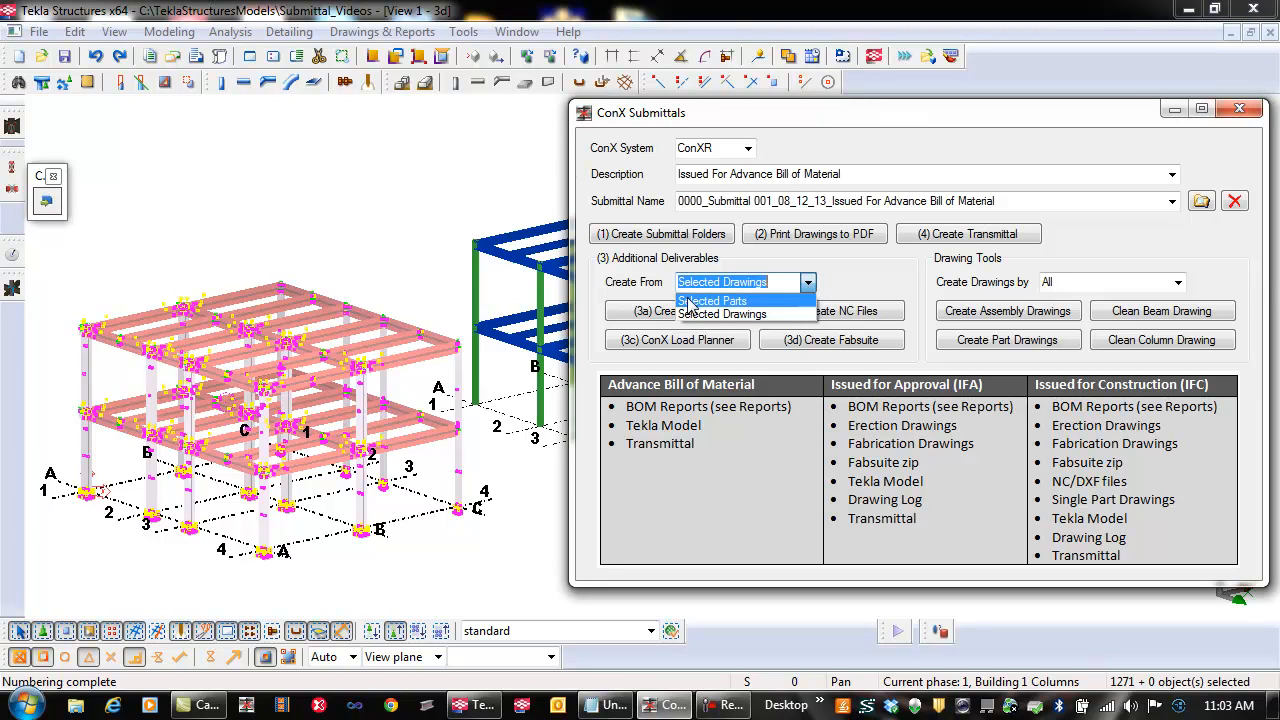
click(733, 302)
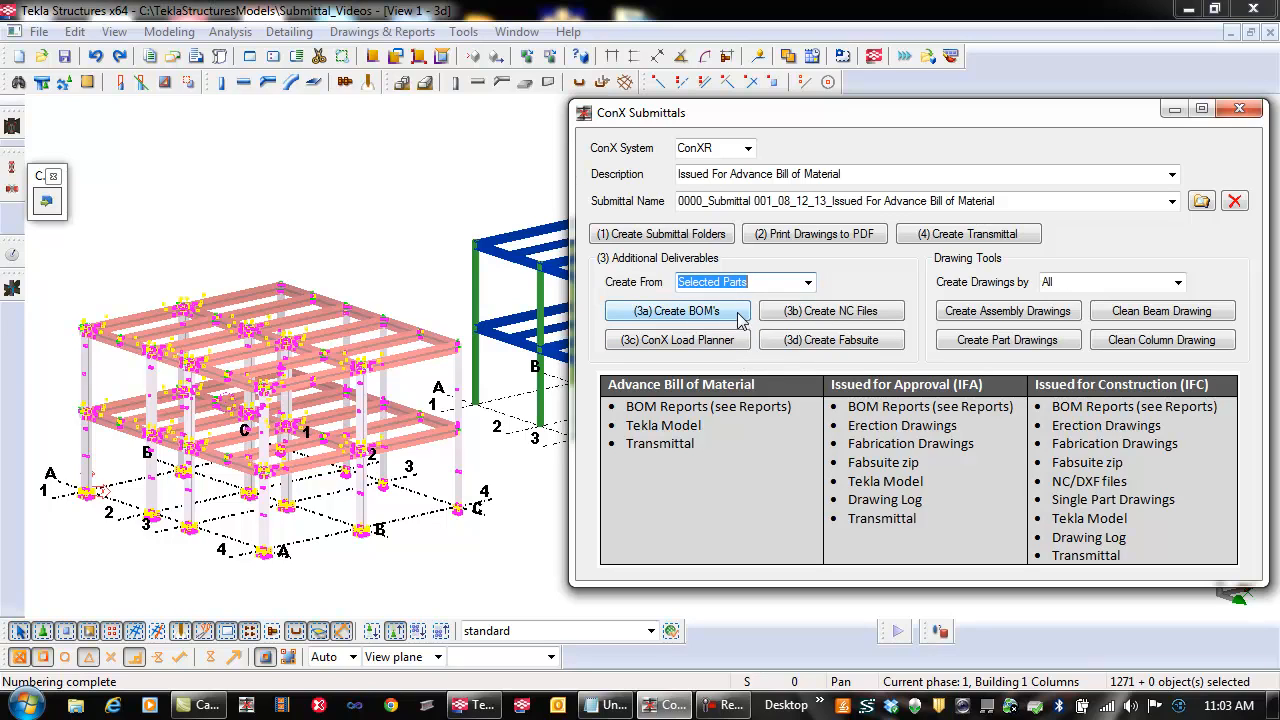
click(740, 316)
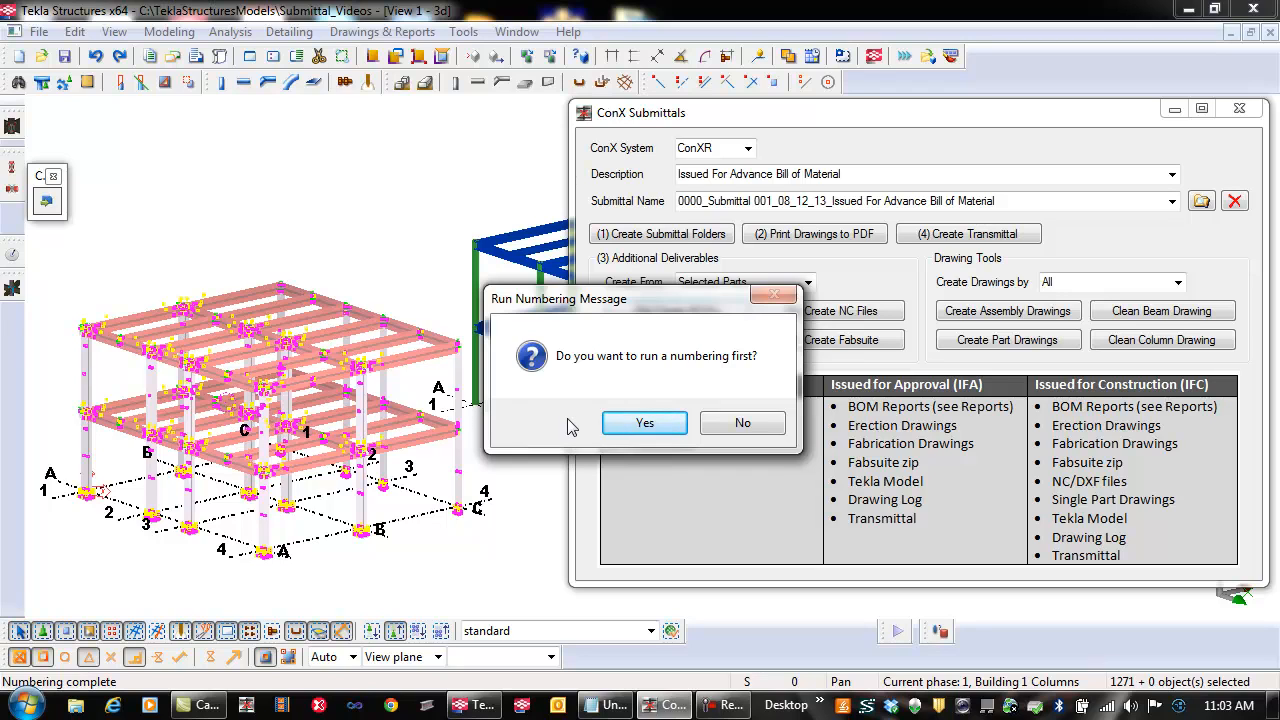
click(644, 423)
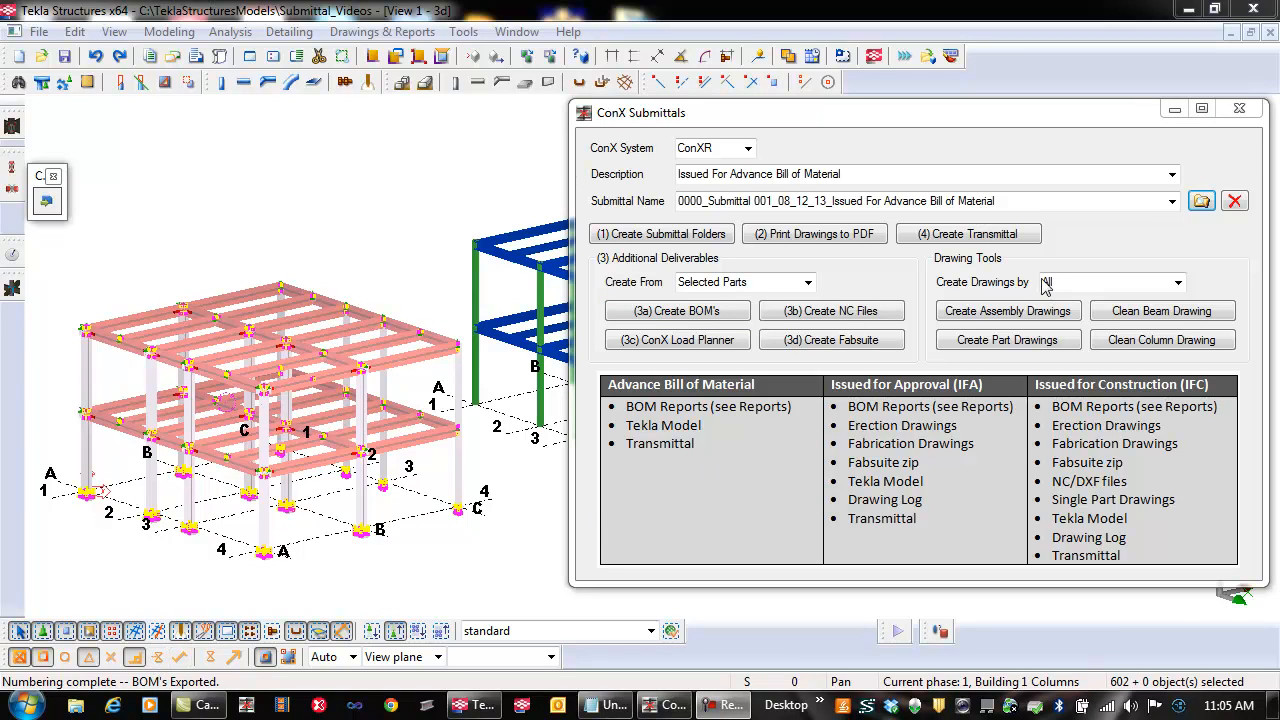
Open the Issued For Advance Bill of Material submittal's folder and review the exported reports in its BOM subfolder.
click(1172, 202)
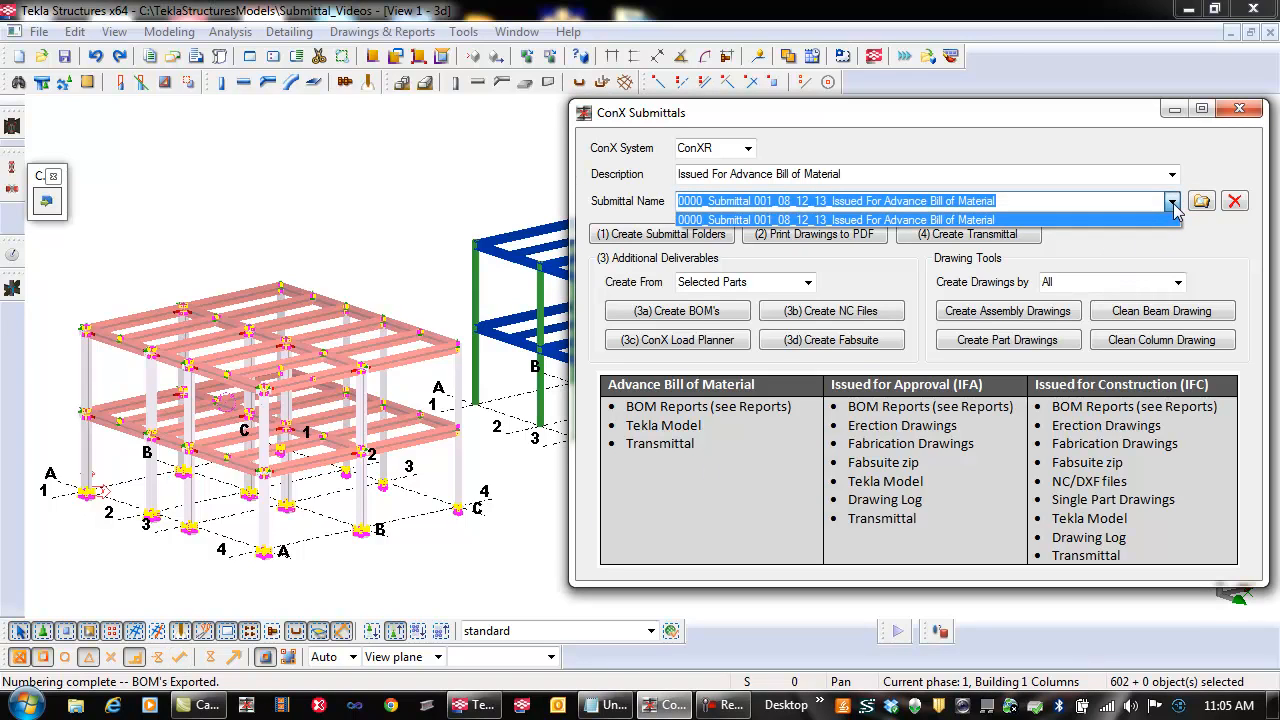
click(1172, 202)
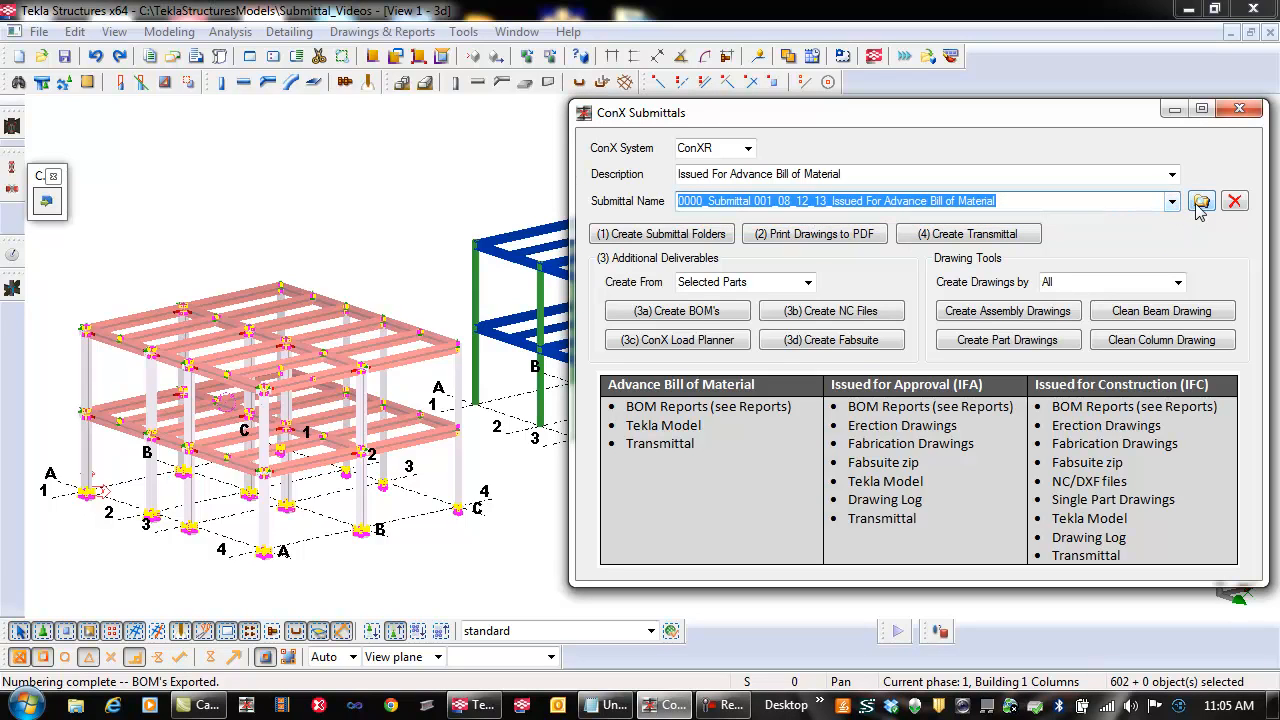
click(1202, 203)
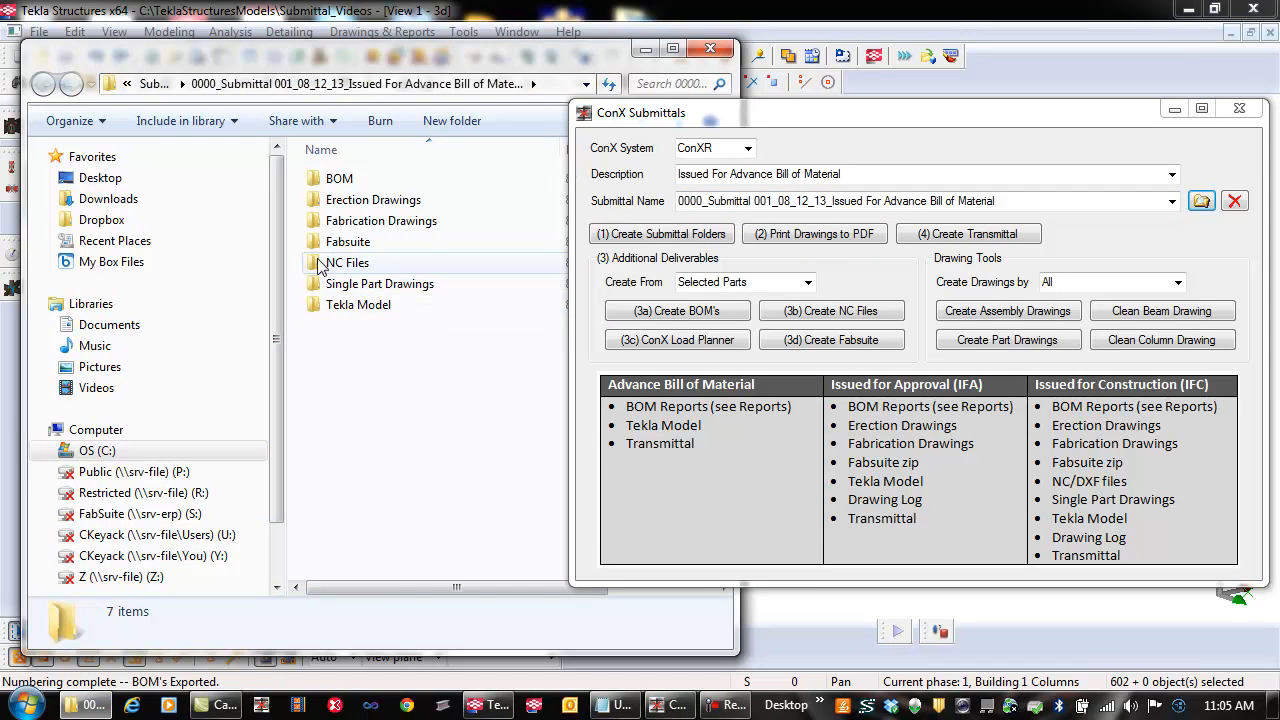
click(368, 186)
double_click(368, 186)
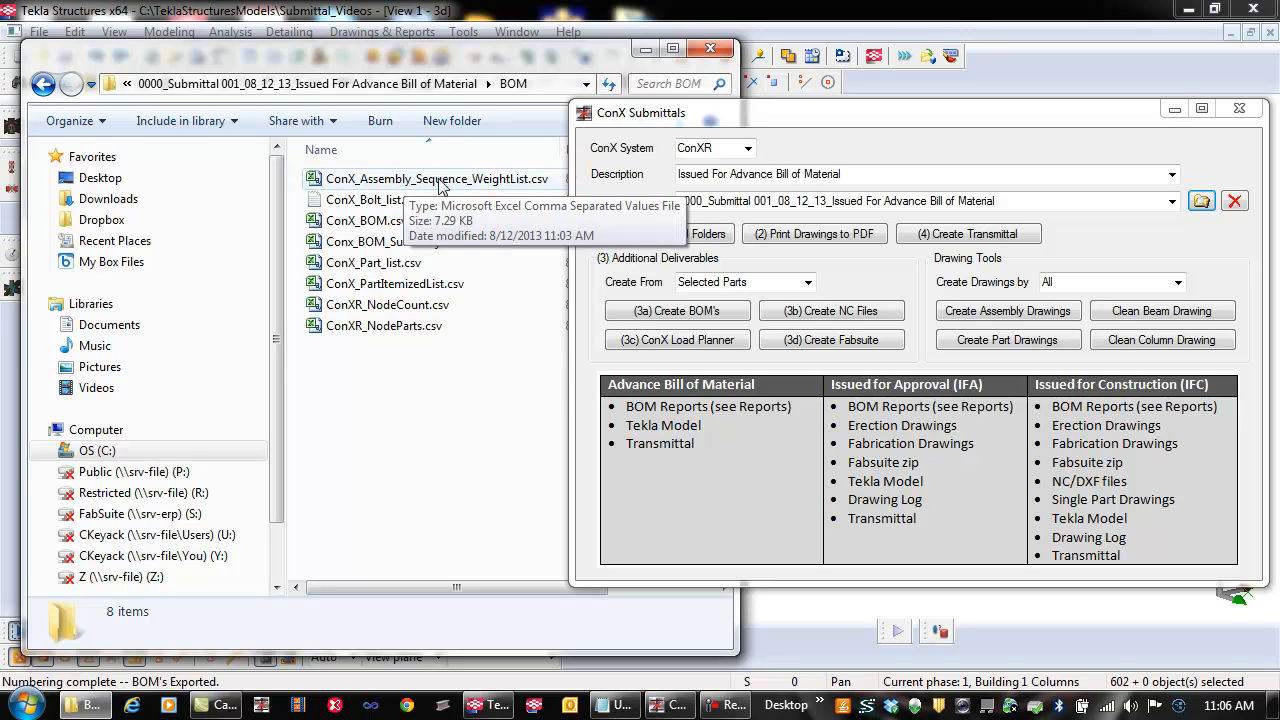
click(360, 246)
click(365, 222)
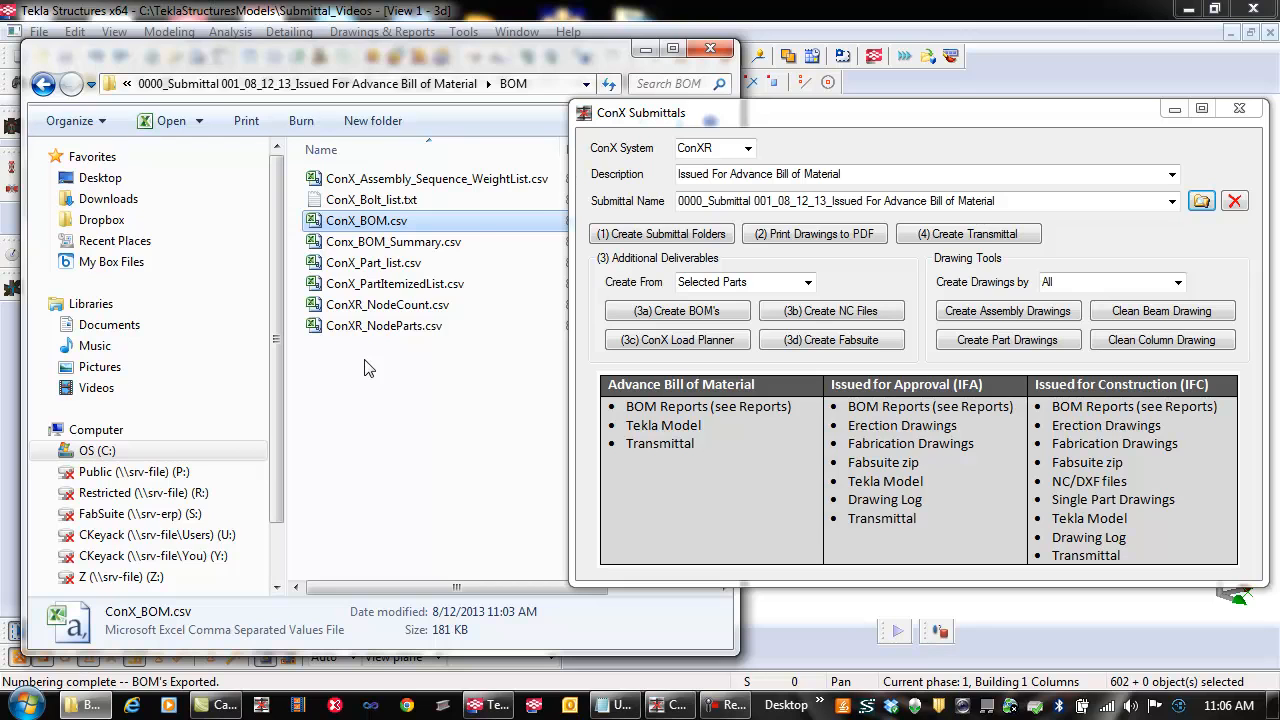
click(645, 50)
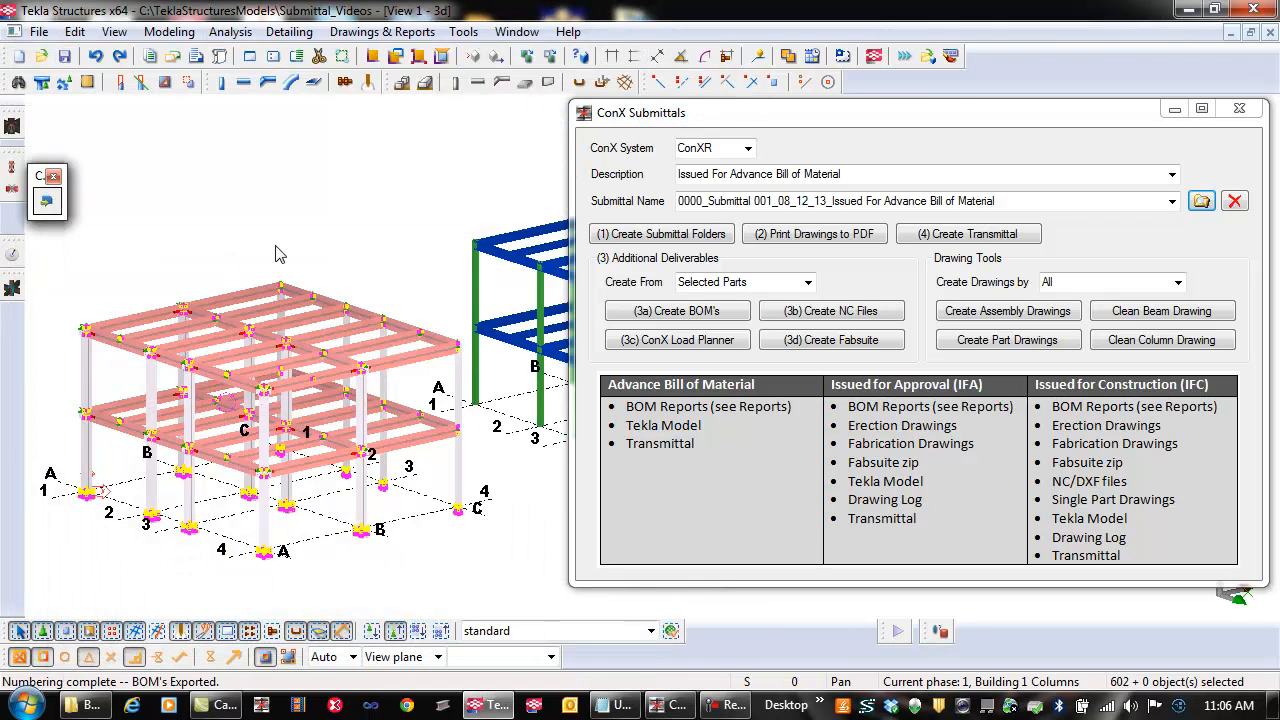
Clear the part selection and bring both building frames fully into view beside the ConX Submittals dialog.
scroll(240, 249, down, 3)
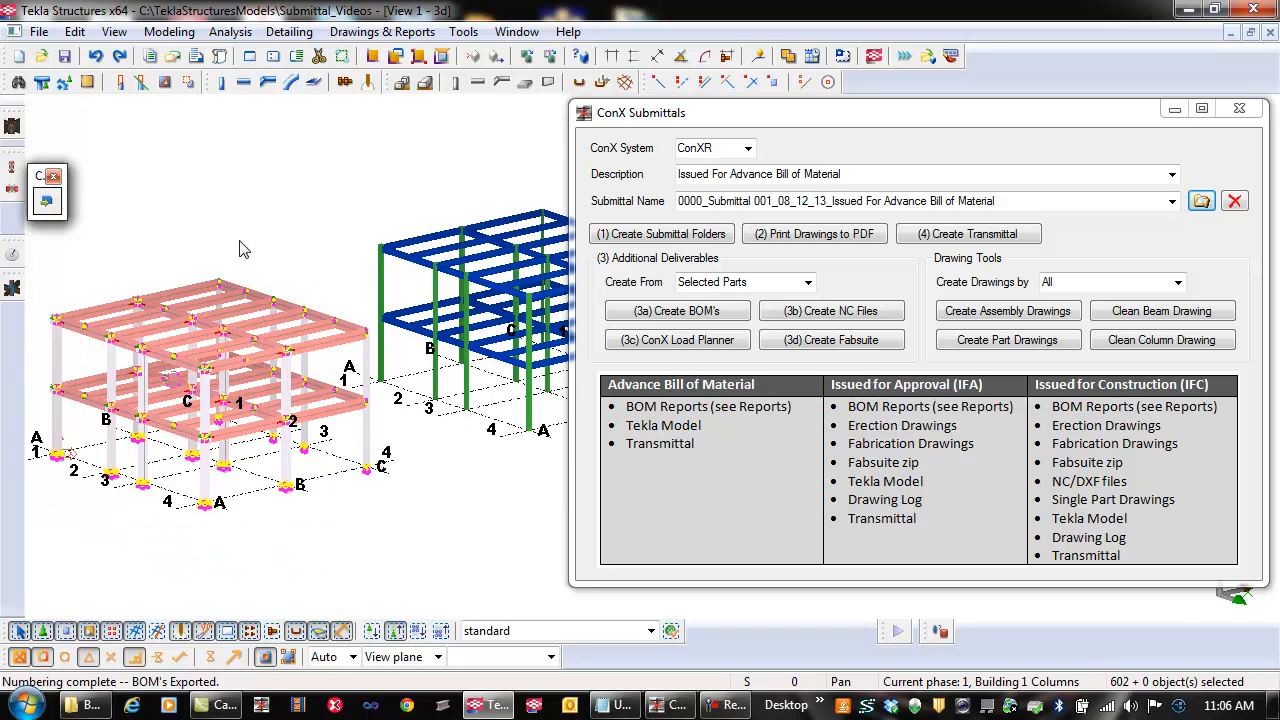
scroll(240, 249, down, 1)
middle_drag(241, 223, 226, 258)
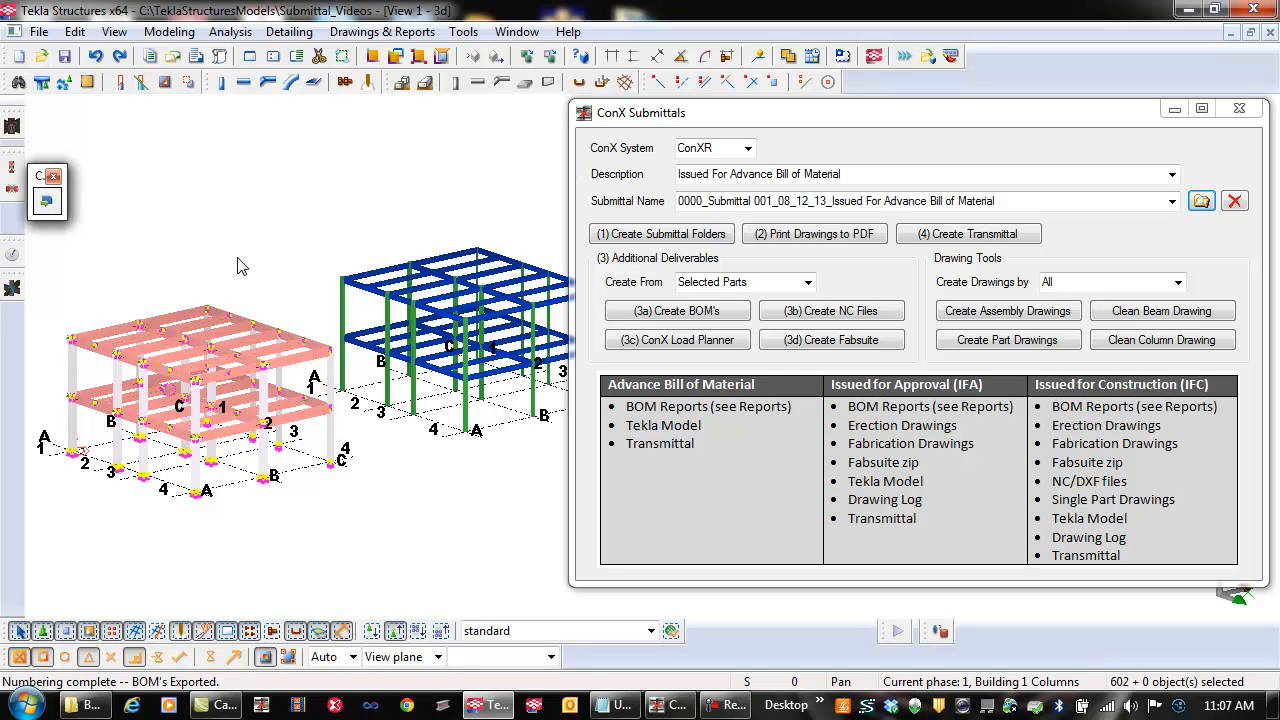
click(243, 262)
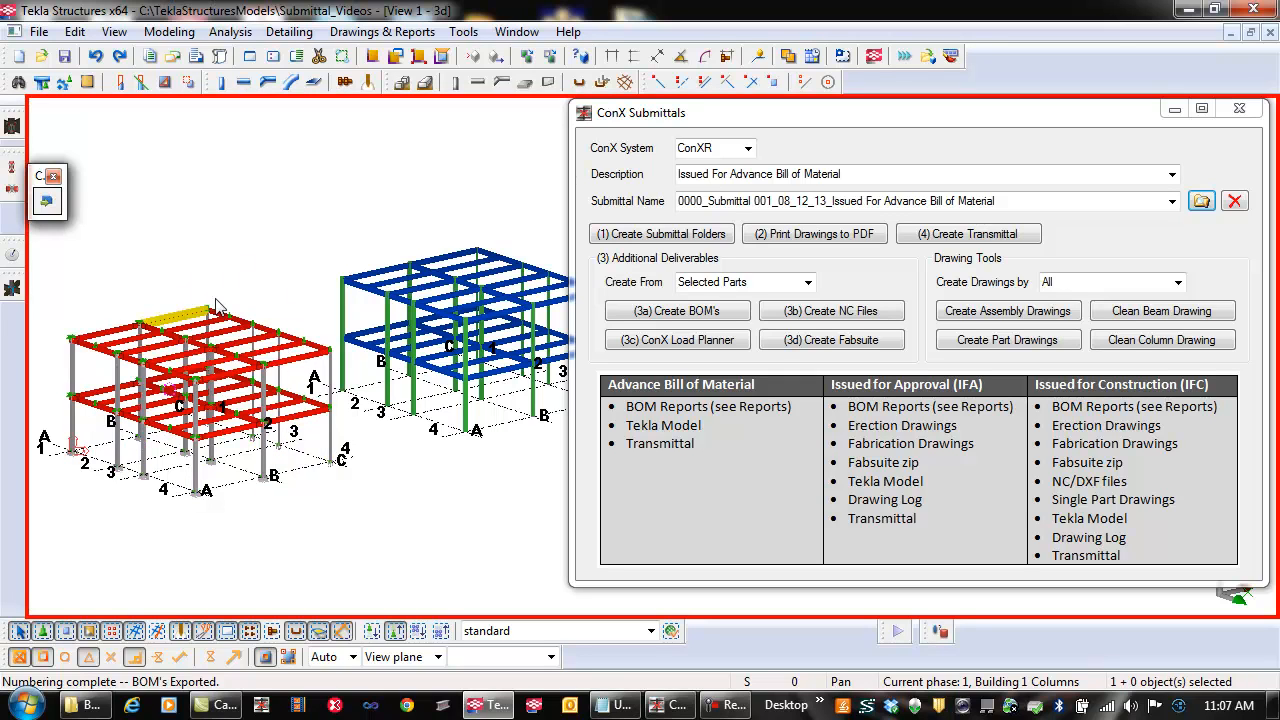
middle_drag(334, 241, 274, 245)
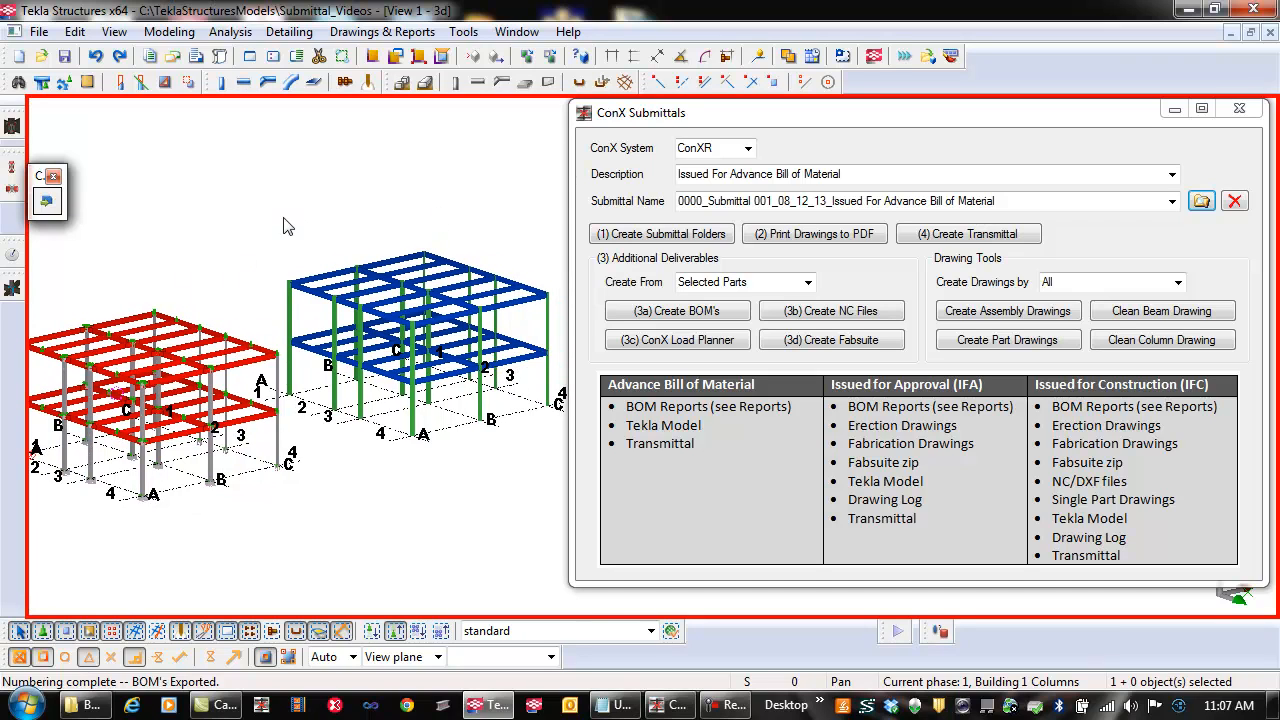
middle_drag(287, 222, 330, 222)
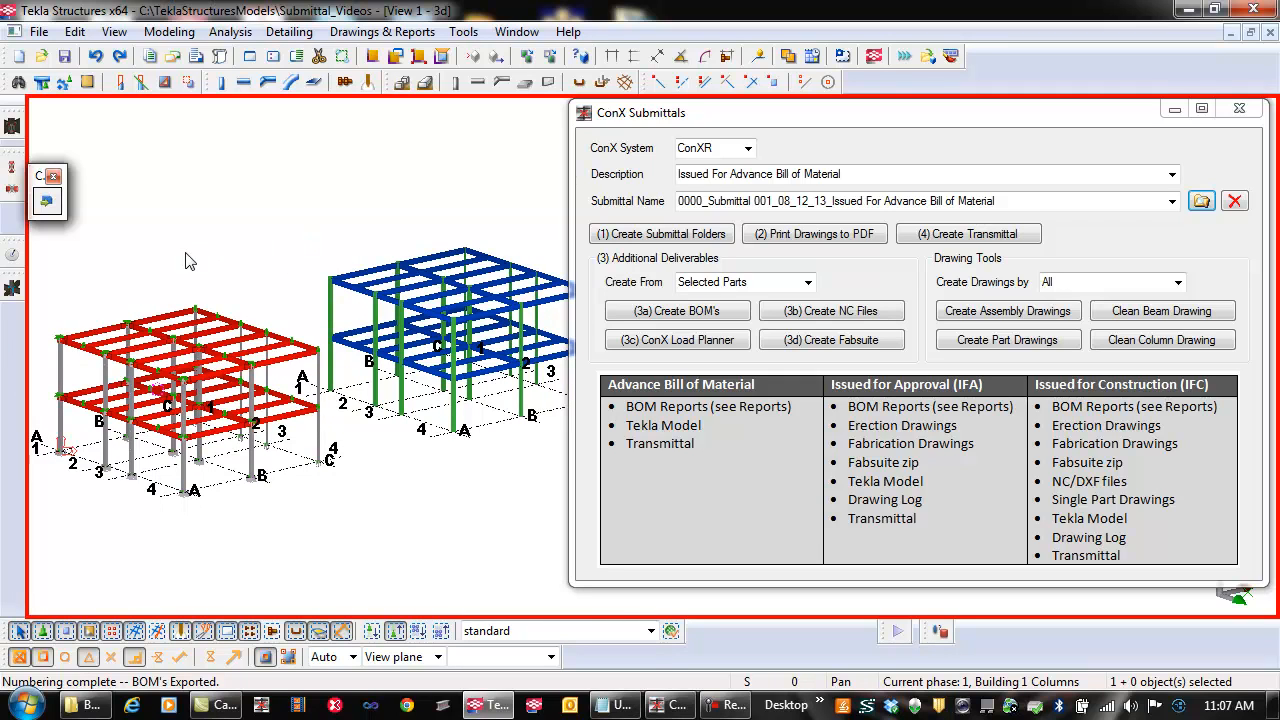
scroll(185, 262, down, 1)
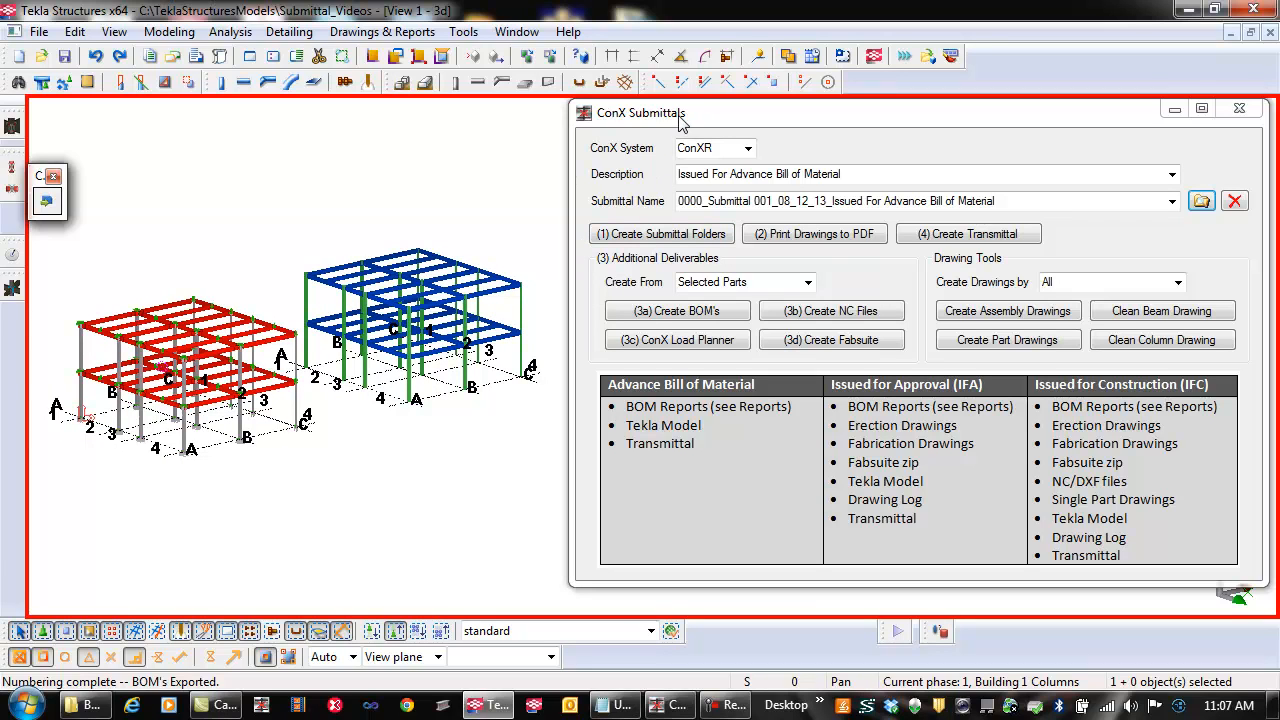
Return to the file browser, go to the Submittal_Videos model folder and open ConXBOM_ExportRecord.txt.
click(90, 704)
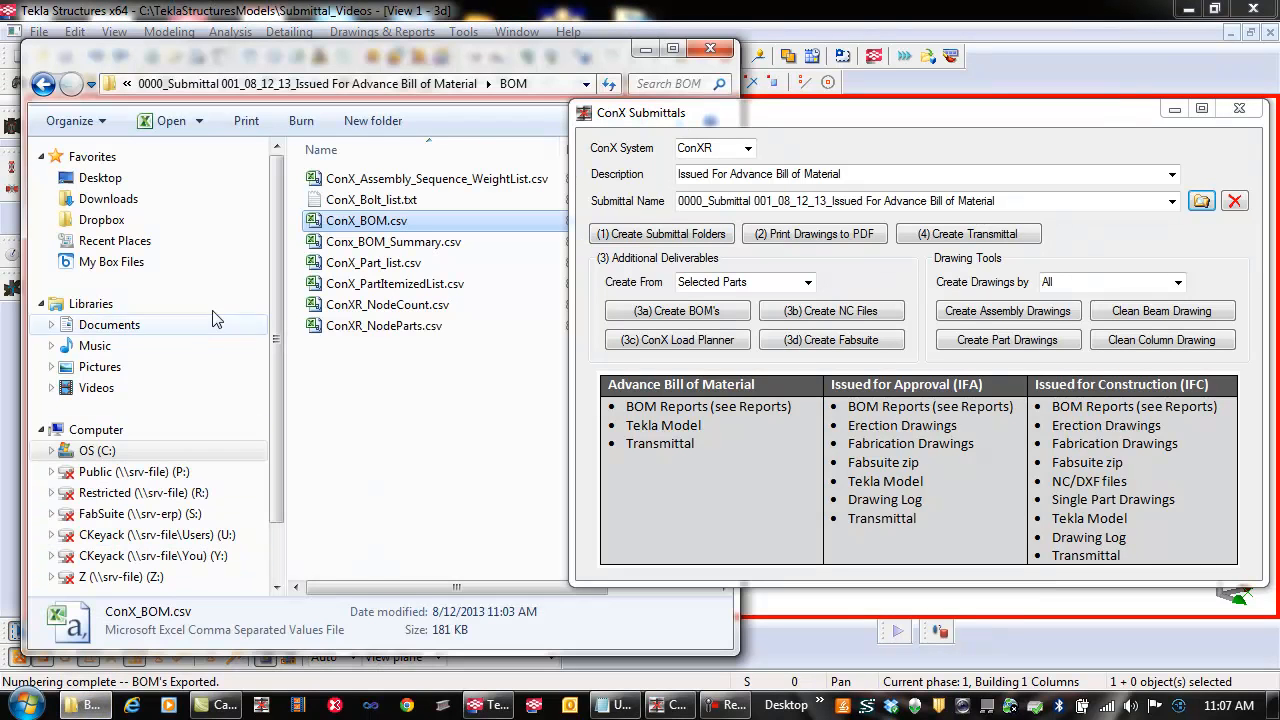
click(128, 86)
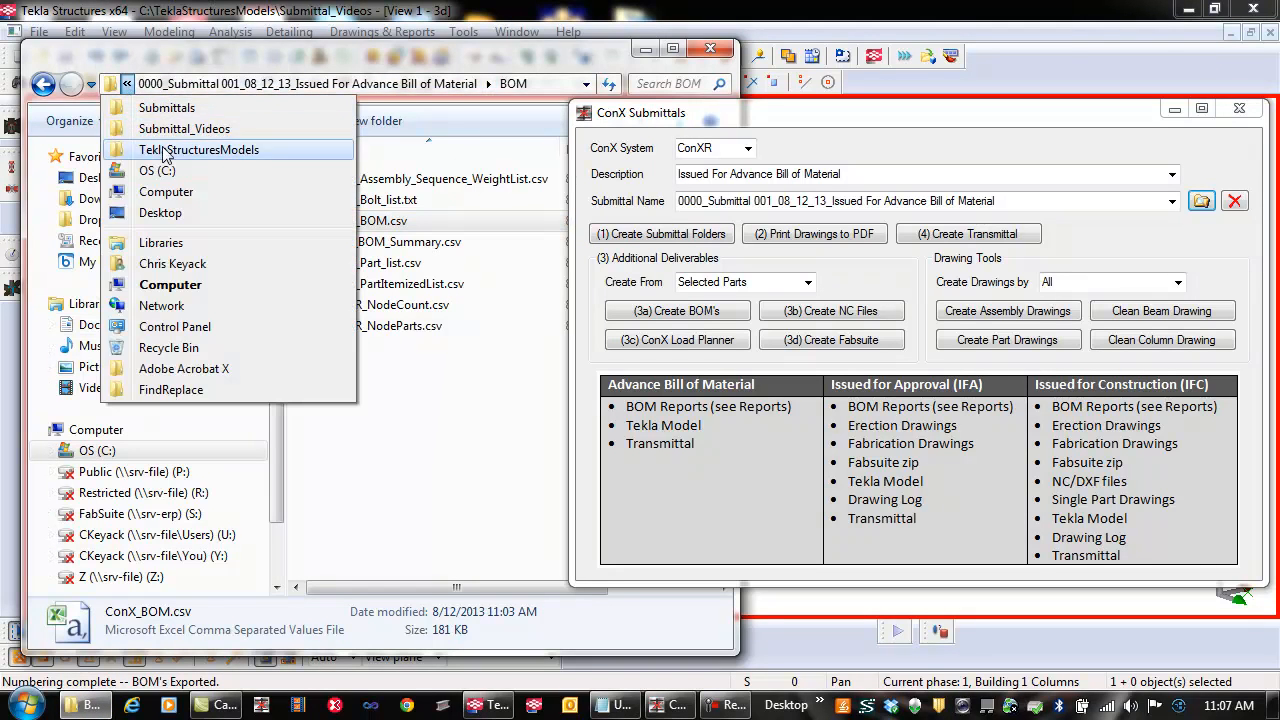
click(190, 129)
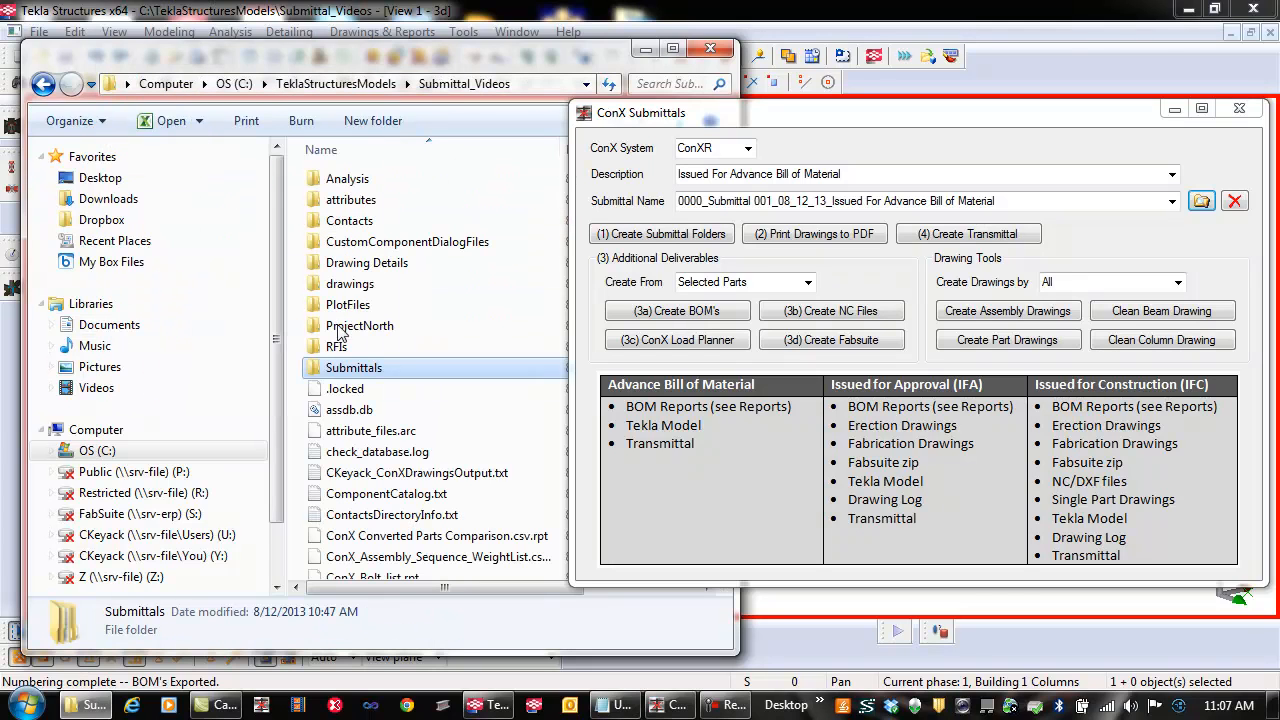
click(375, 451)
scroll(380, 455, down, 1)
scroll(380, 455, down, 3)
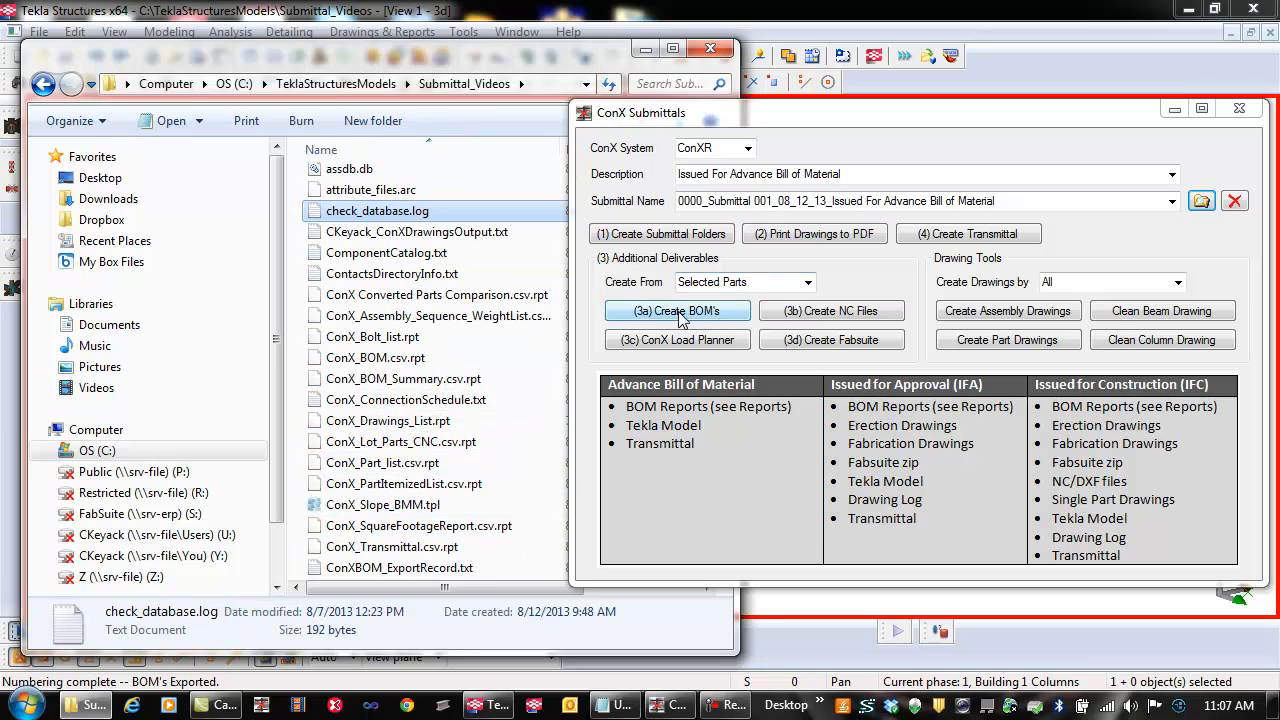
click(420, 530)
scroll(410, 520, down, 1)
double_click(400, 507)
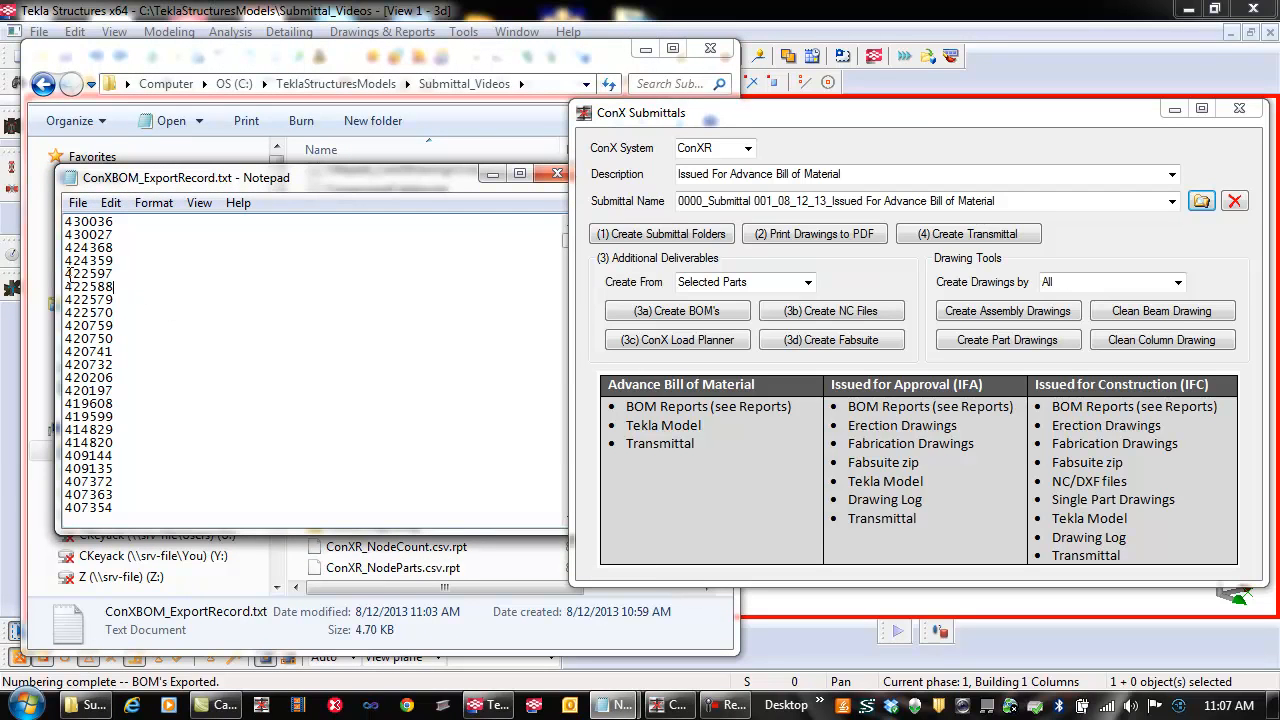
Examine the list of part IDs in the BOM export record, and close the record and the model folder.
drag(68, 272, 145, 467)
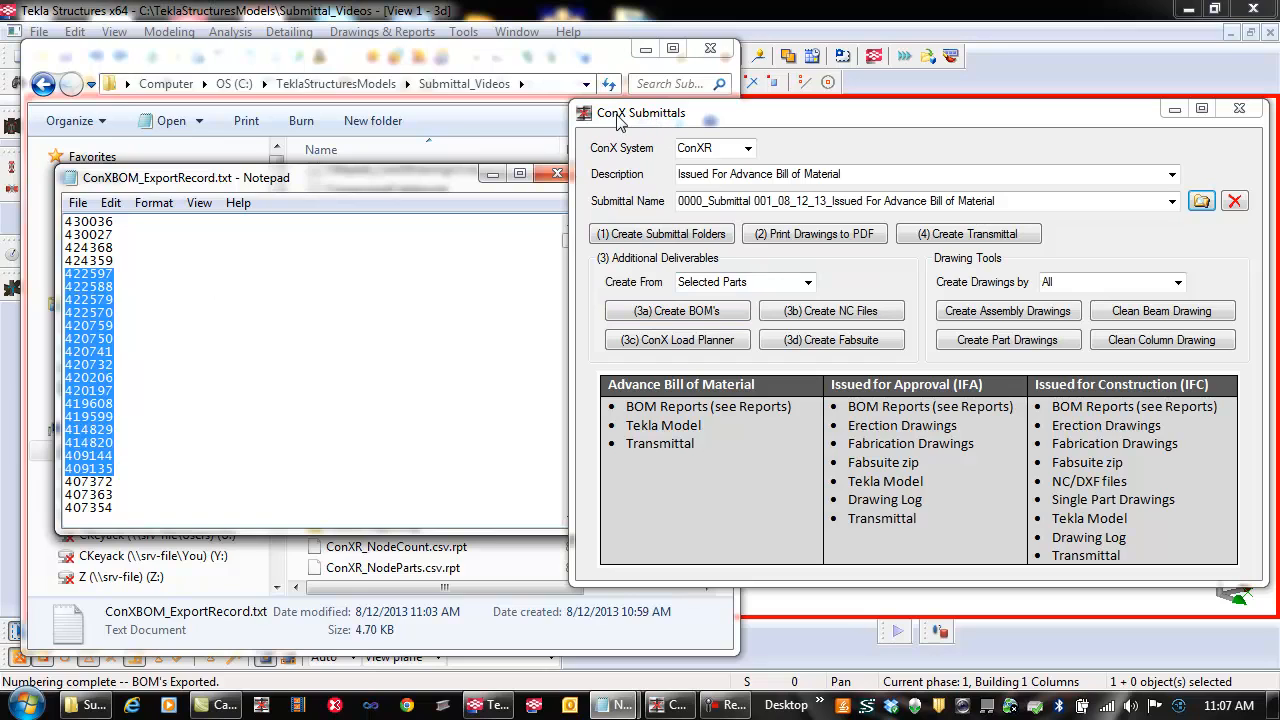
drag(414, 177, 389, 162)
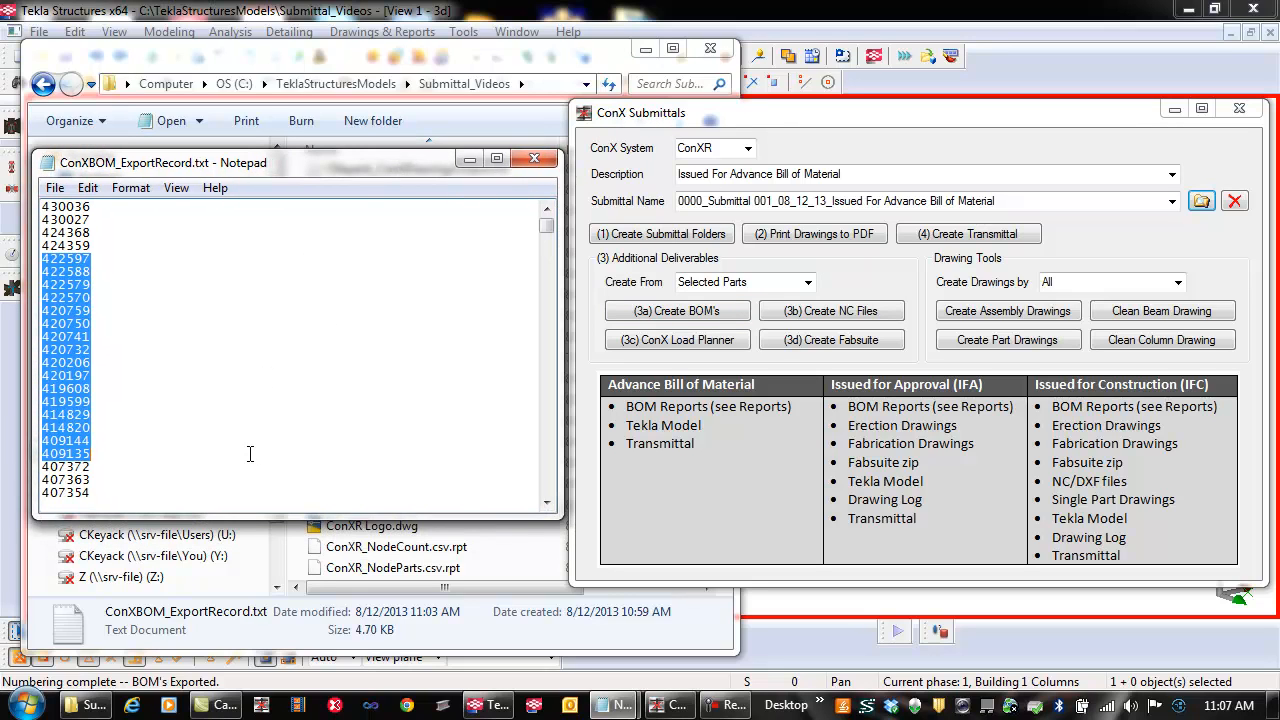
click(105, 310)
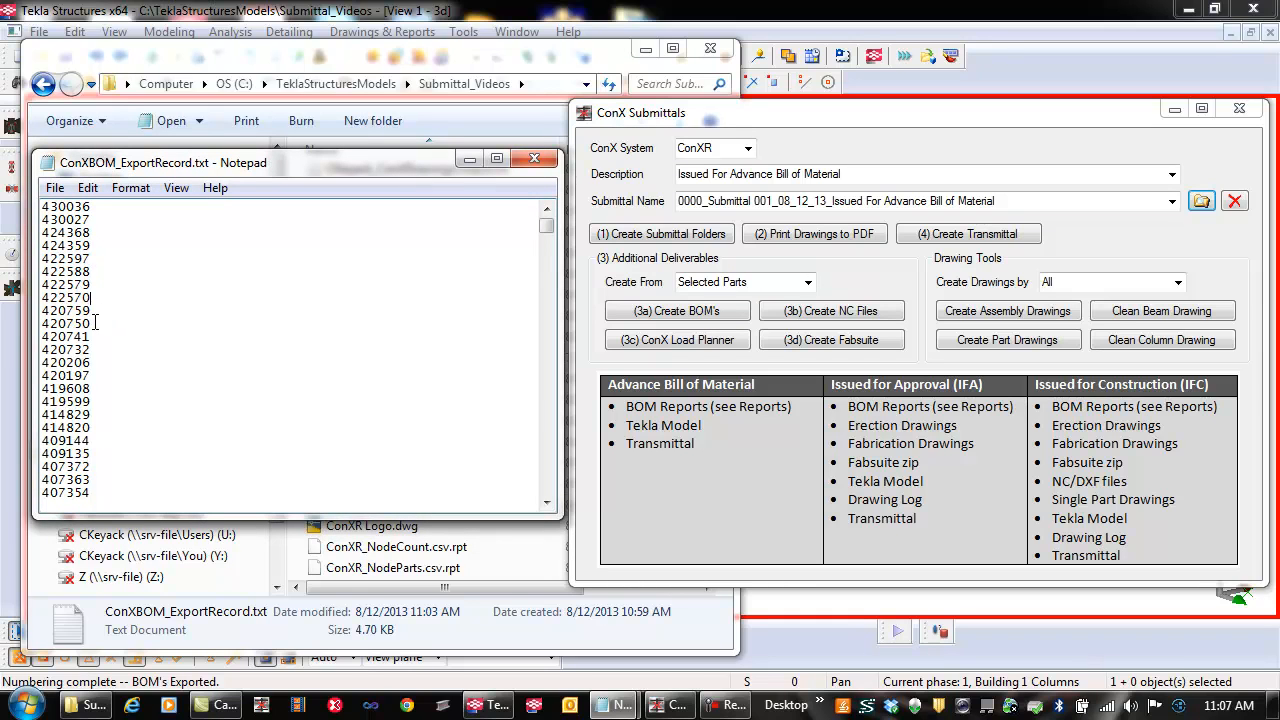
scroll(96, 322, down, 6)
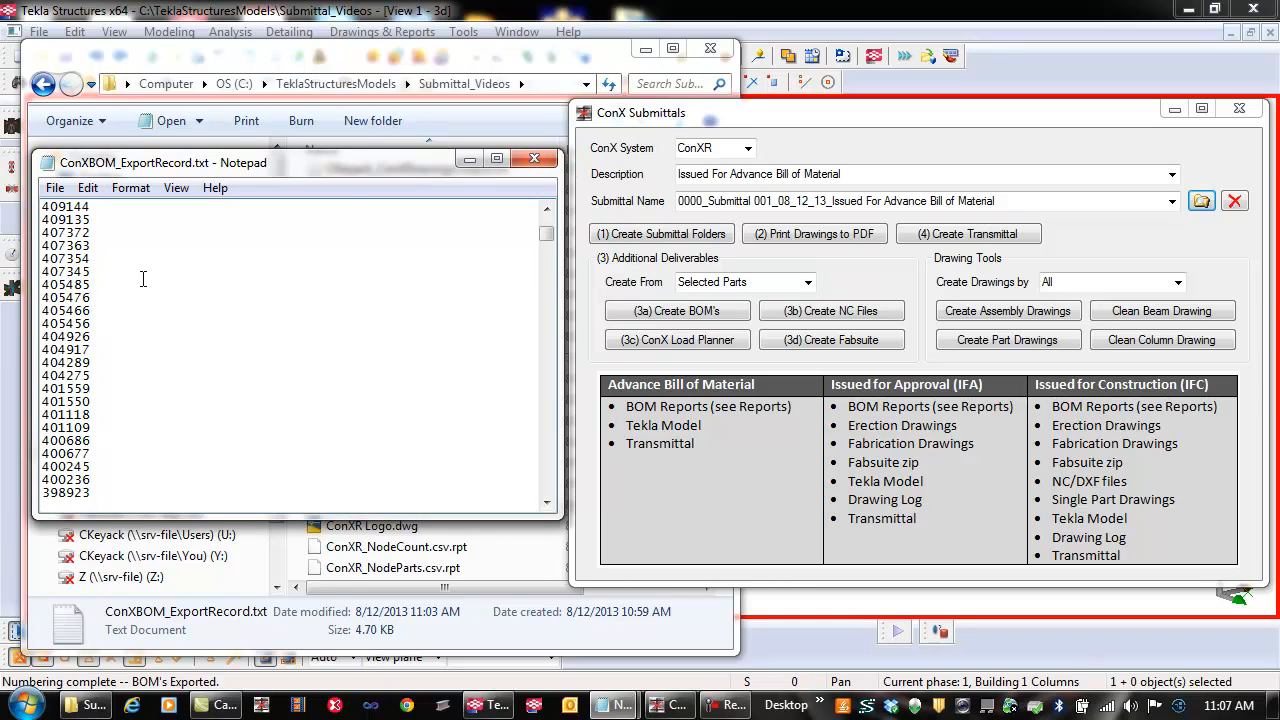
click(535, 161)
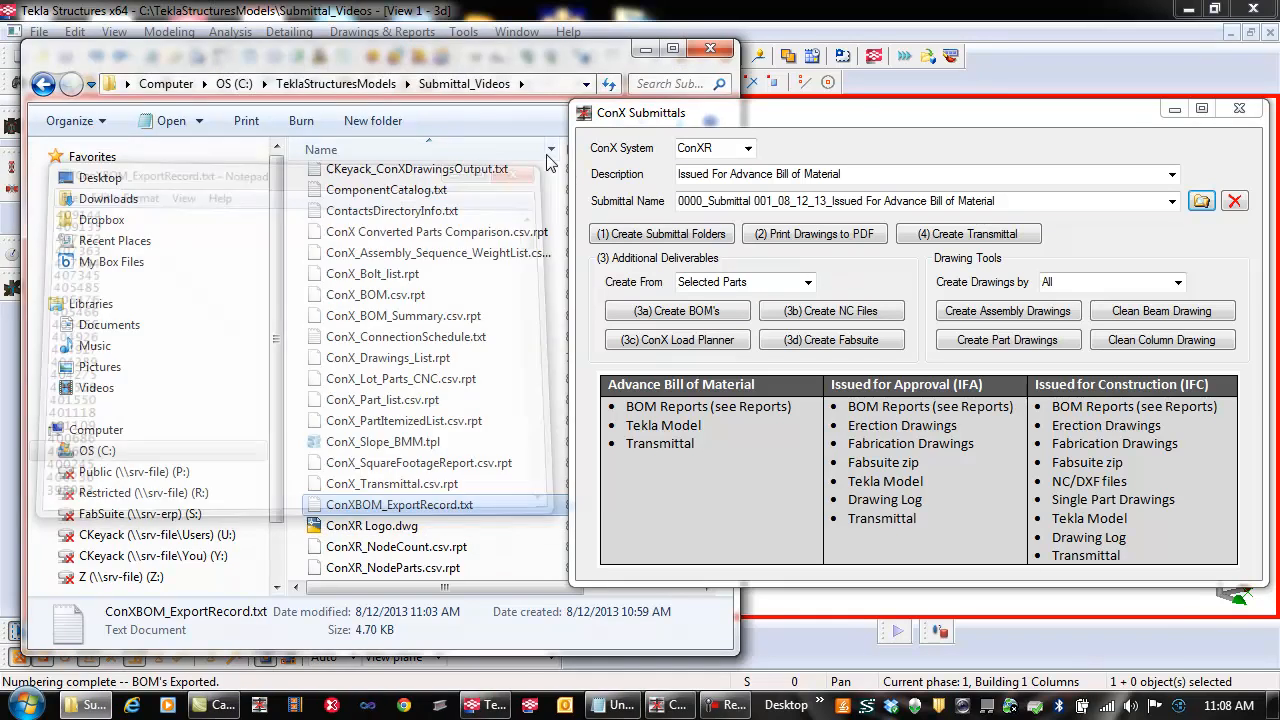
click(705, 50)
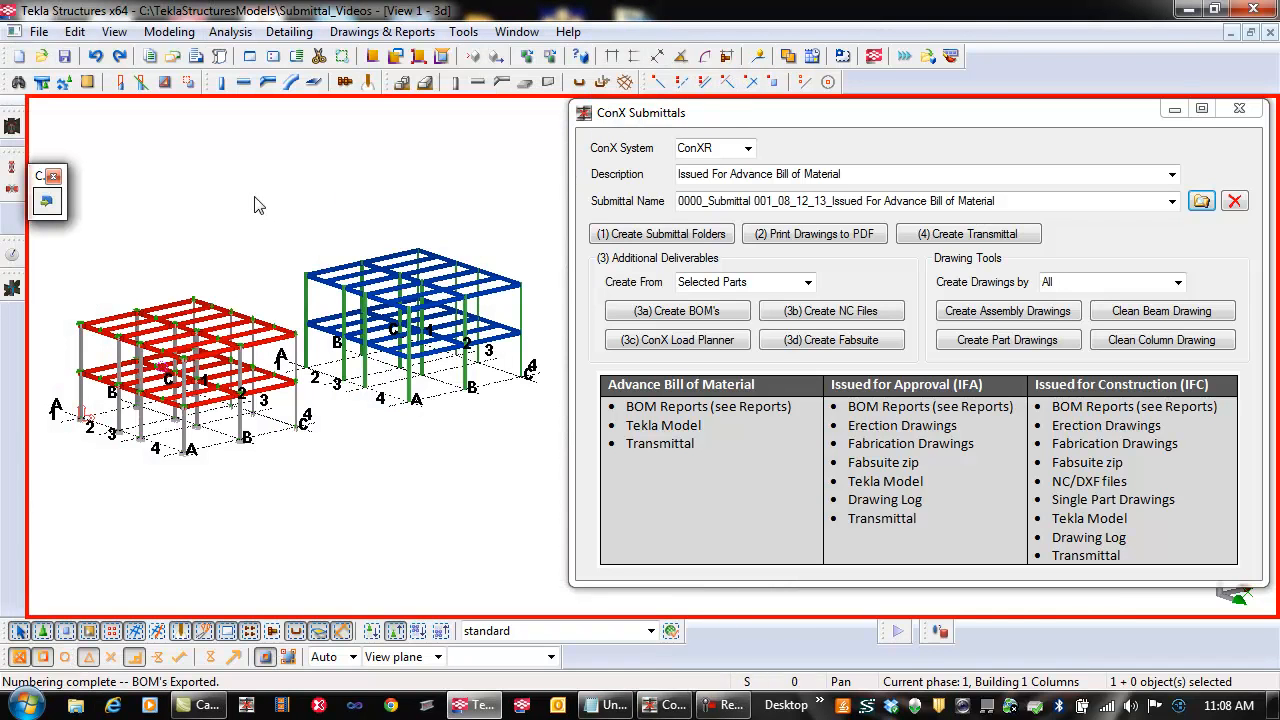